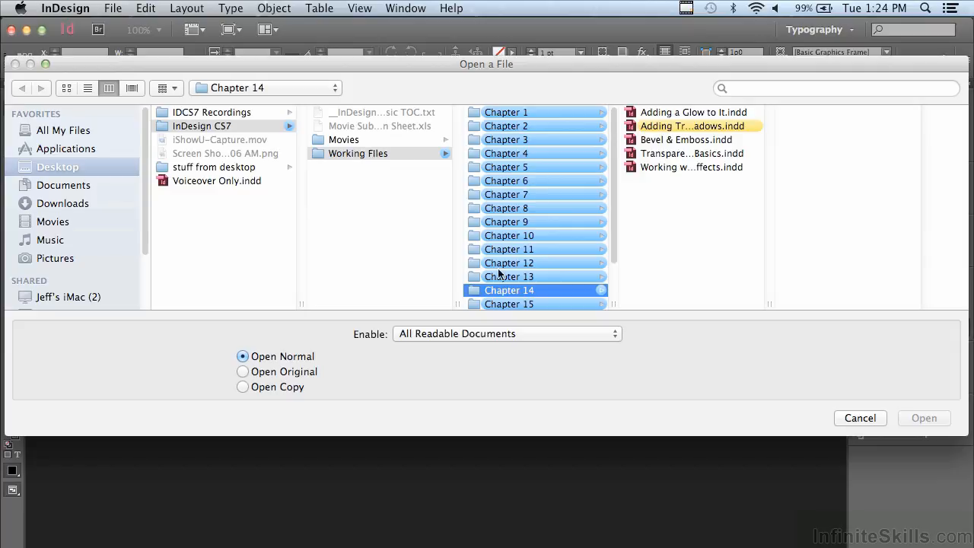
- Open the document Adding Transparent Shadows.indd from the Chapter 14 folder
click(683, 127)
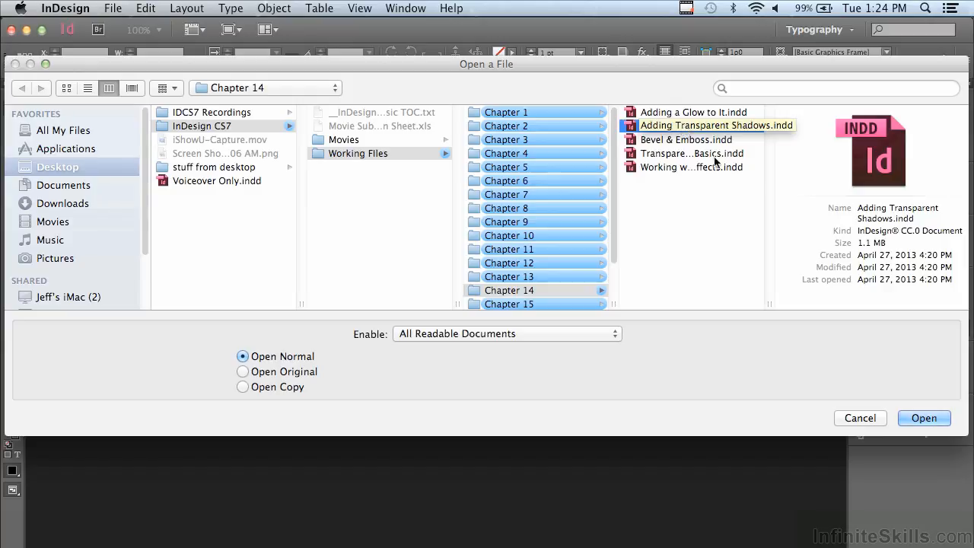
click(907, 418)
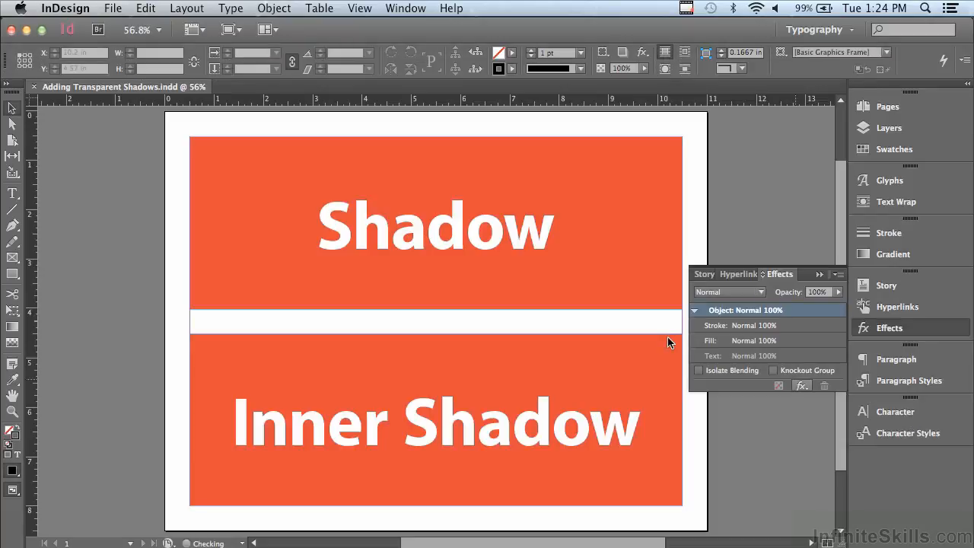
- Add a Drop Shadow effect to the upper orange frame as a whole object
click(231, 173)
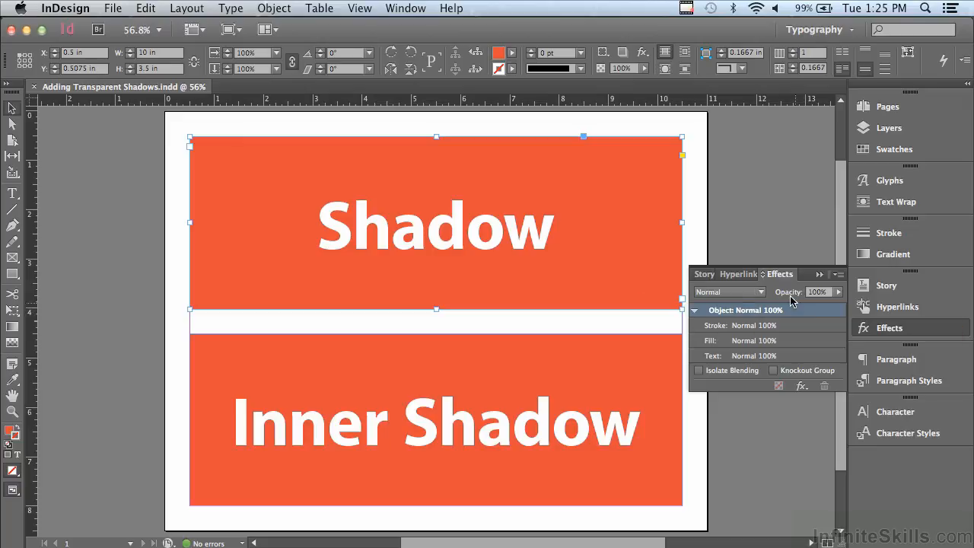
click(800, 387)
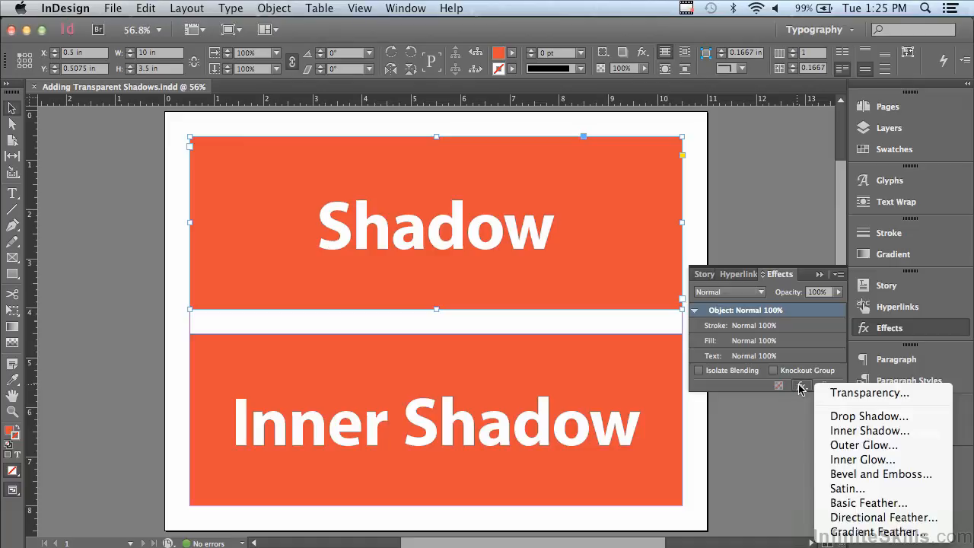
click(849, 417)
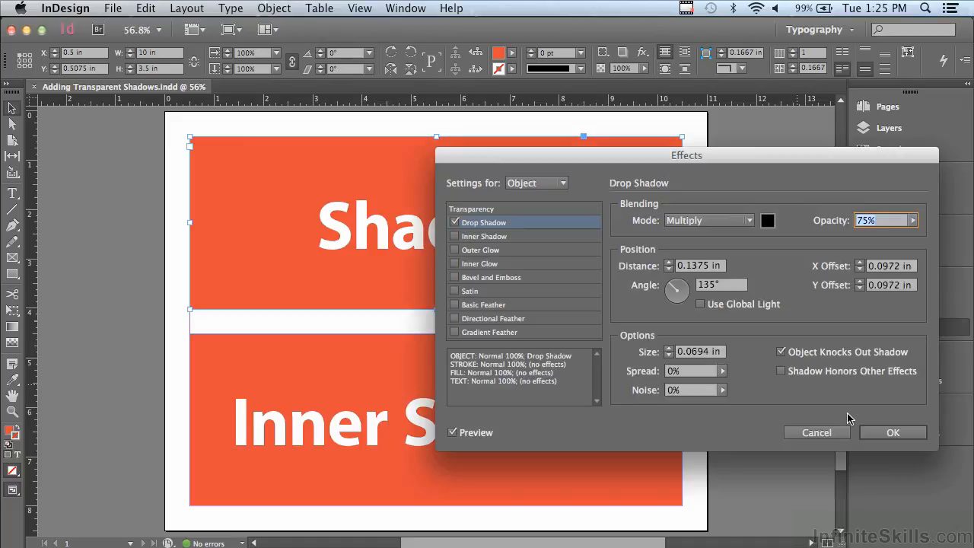
drag(488, 156, 404, 385)
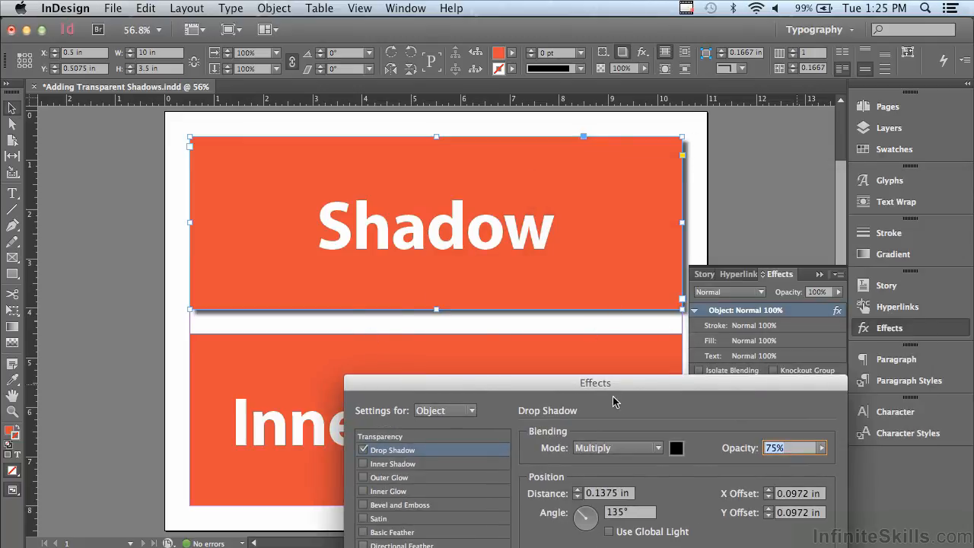
drag(601, 391, 633, 127)
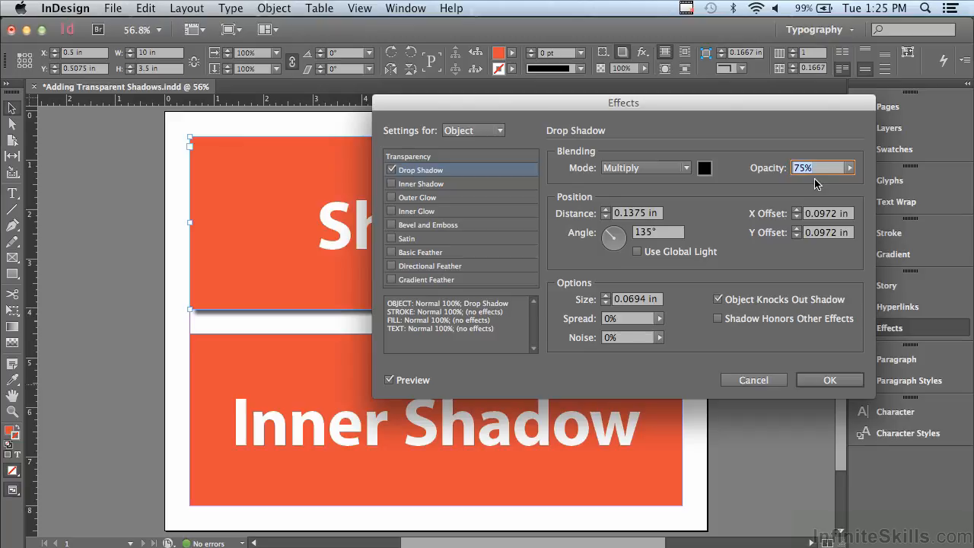
drag(571, 103, 658, 133)
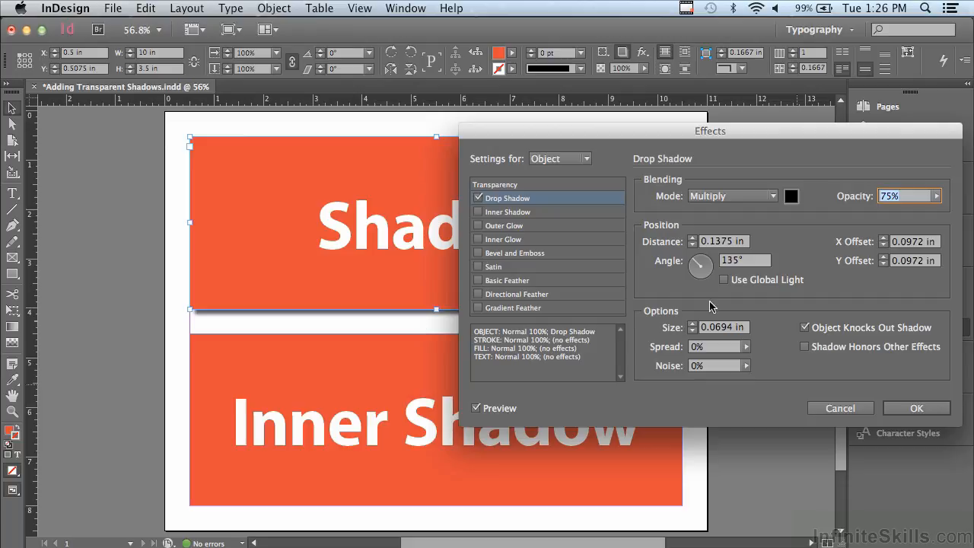
- Set the frame's drop shadow opacity to 50% and its distance to 0.25 in
click(937, 195)
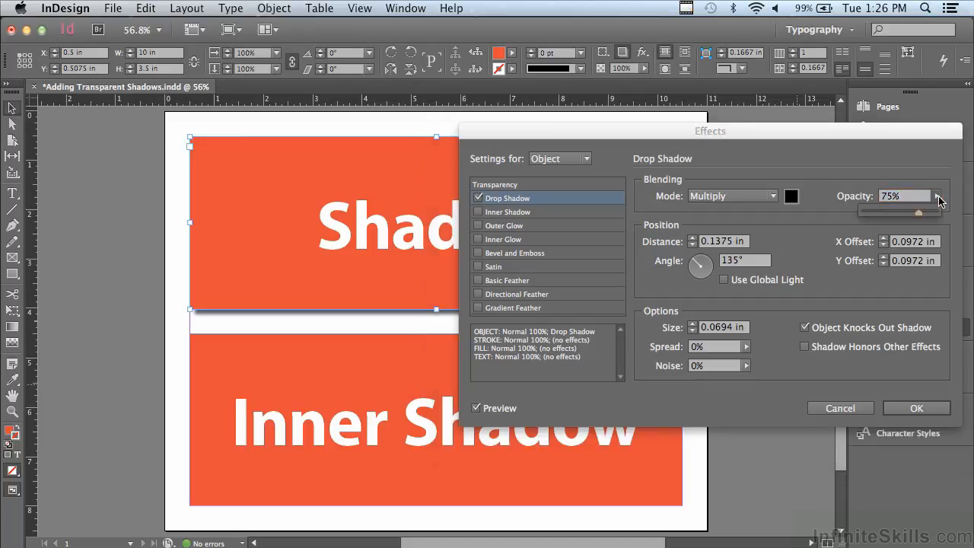
click(896, 210)
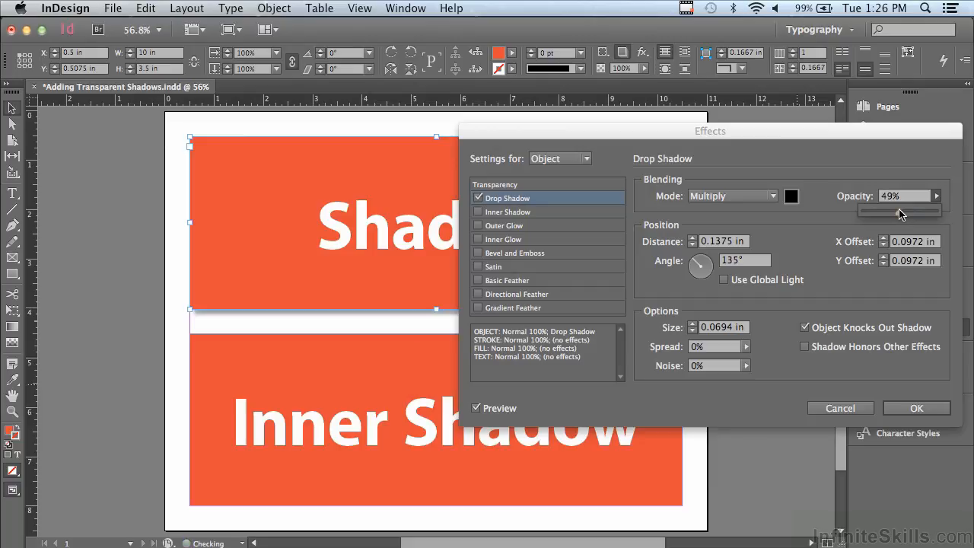
drag(900, 209, 895, 210)
click(694, 239)
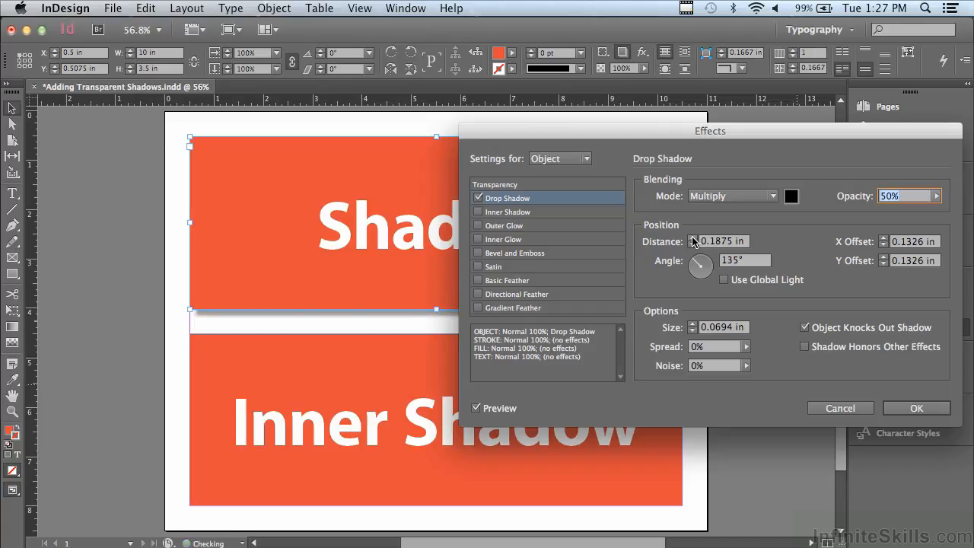
drag(606, 136, 822, 178)
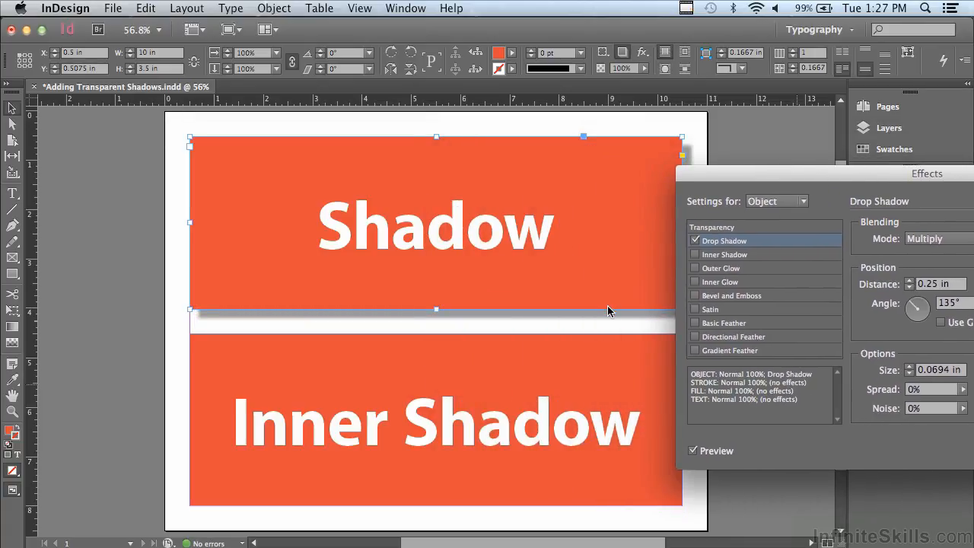
drag(705, 177, 495, 165)
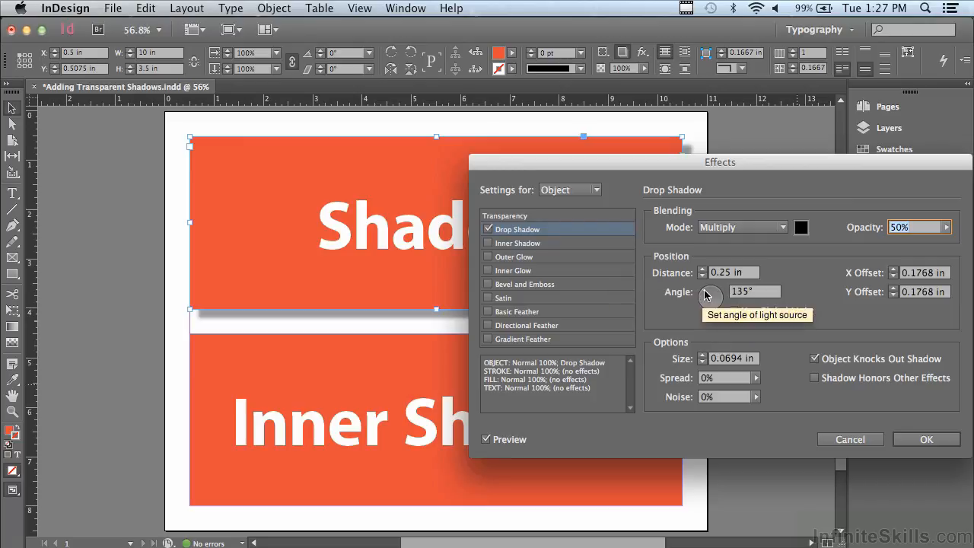
- Set the frame's drop shadow angle to 138° and its size to 0.1875 in
mouse_move(705, 296)
mouse_down()
mouse_move(704, 308)
mouse_move(720, 306)
mouse_move(726, 282)
mouse_move(714, 276)
mouse_move(697, 288)
mouse_up()
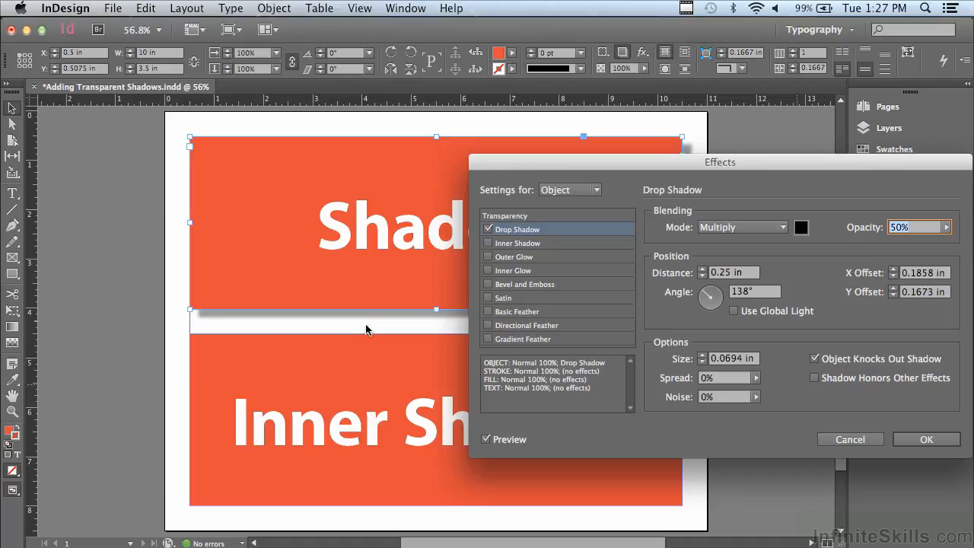
click(703, 355)
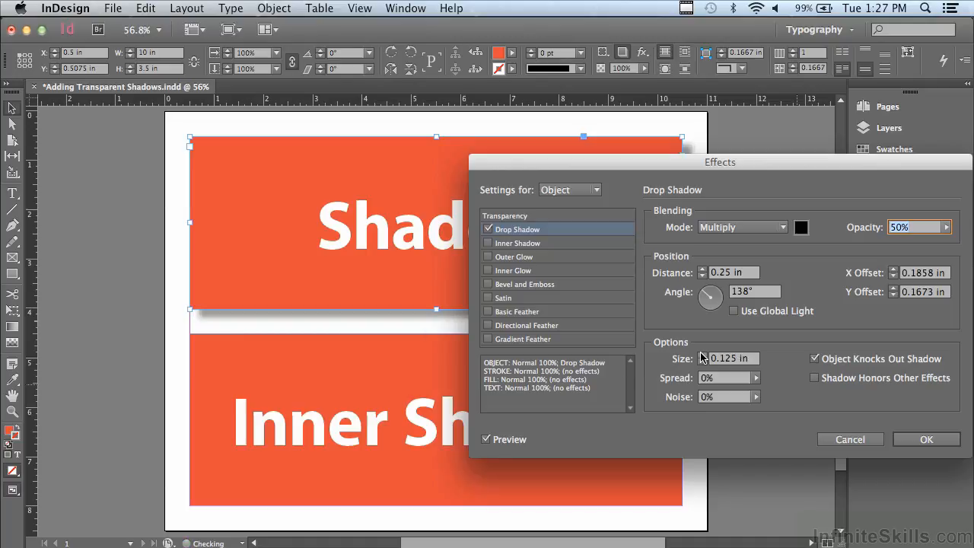
click(703, 355)
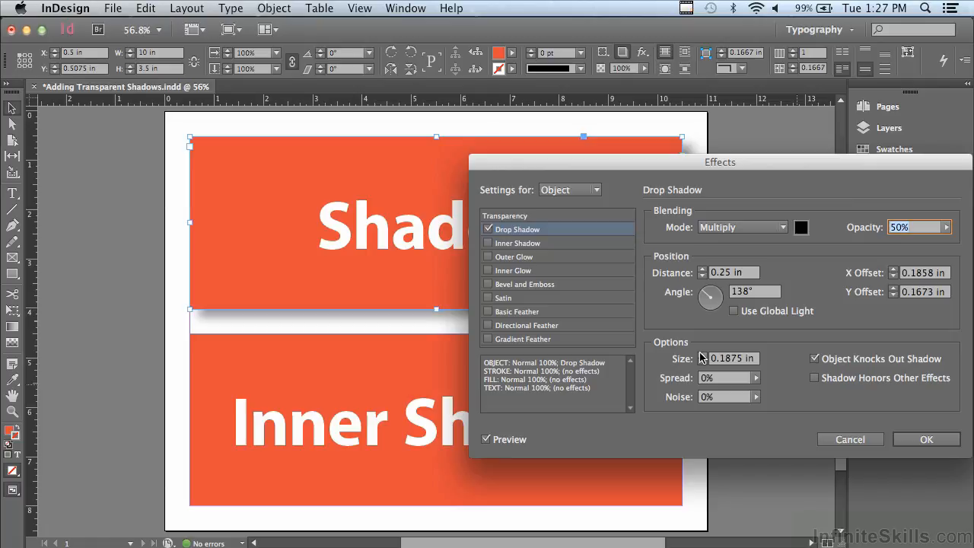
drag(497, 169, 531, 204)
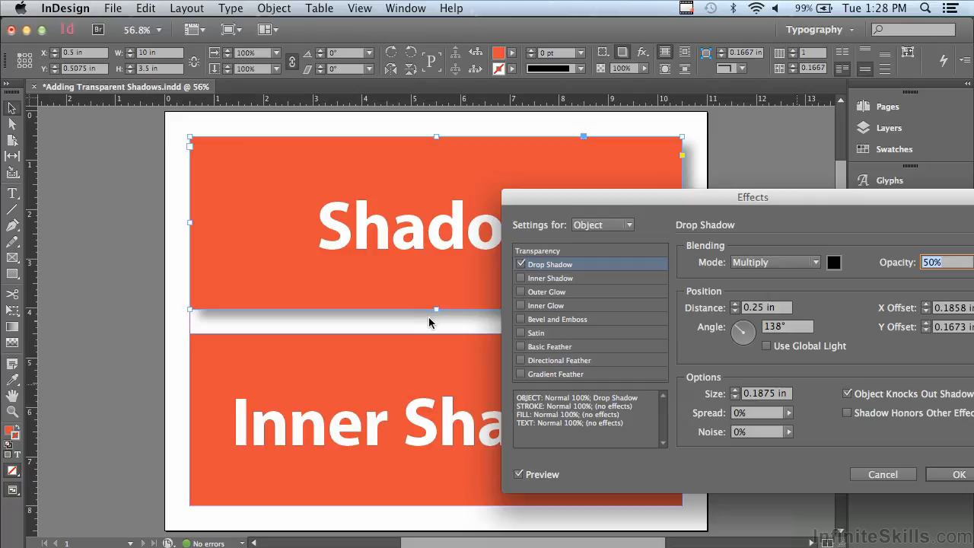
- Try out the spread setting of the frame's drop shadow, ending at 0%
click(788, 412)
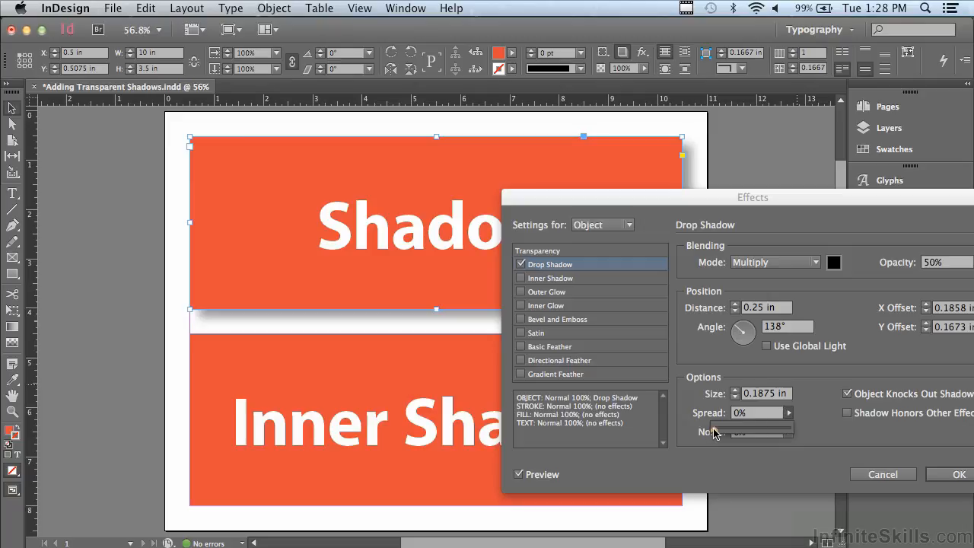
drag(719, 433, 677, 434)
click(840, 438)
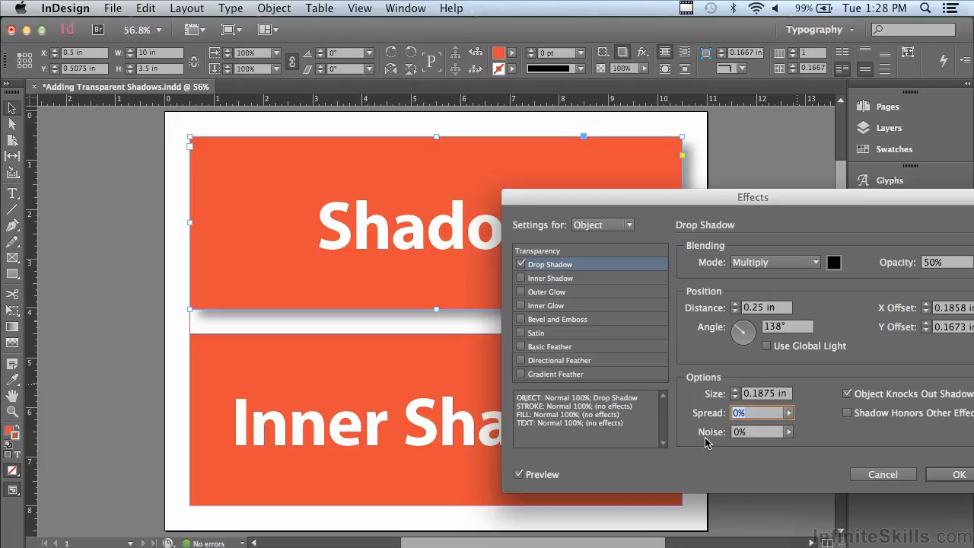
- Set the frame's drop shadow noise to 5% and apply the effect
click(790, 431)
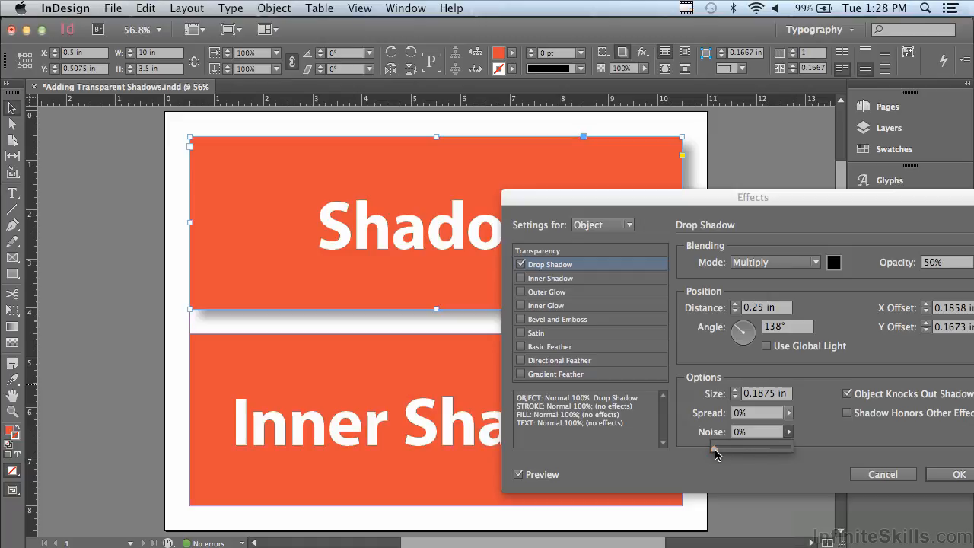
drag(713, 450, 719, 453)
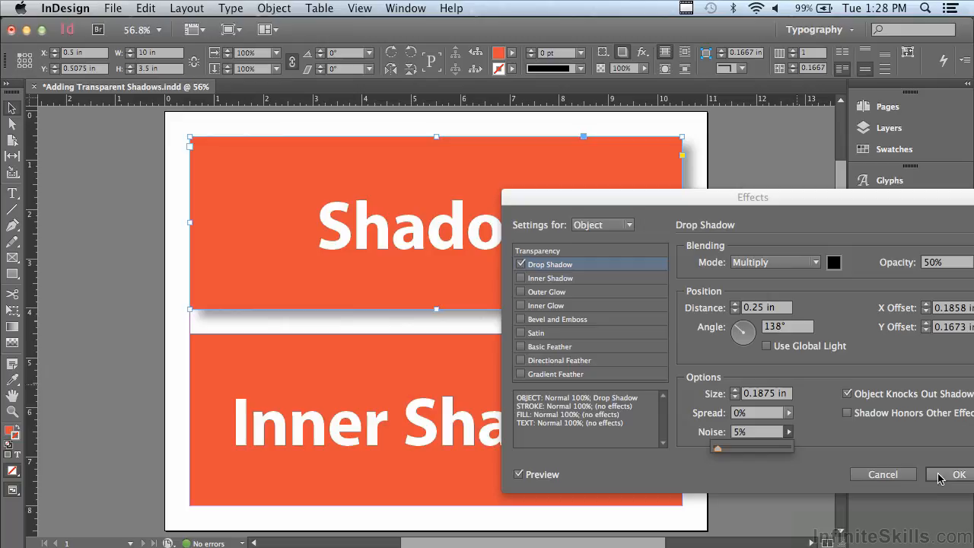
click(941, 476)
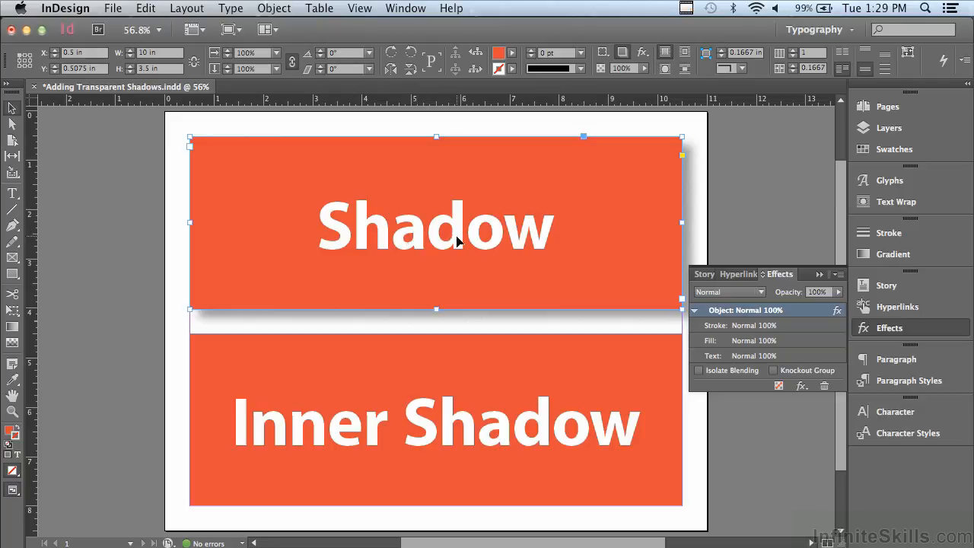
- Try selecting the word "Shadow" with the Type tool as the effect's target, and return to the frame selection
click(12, 194)
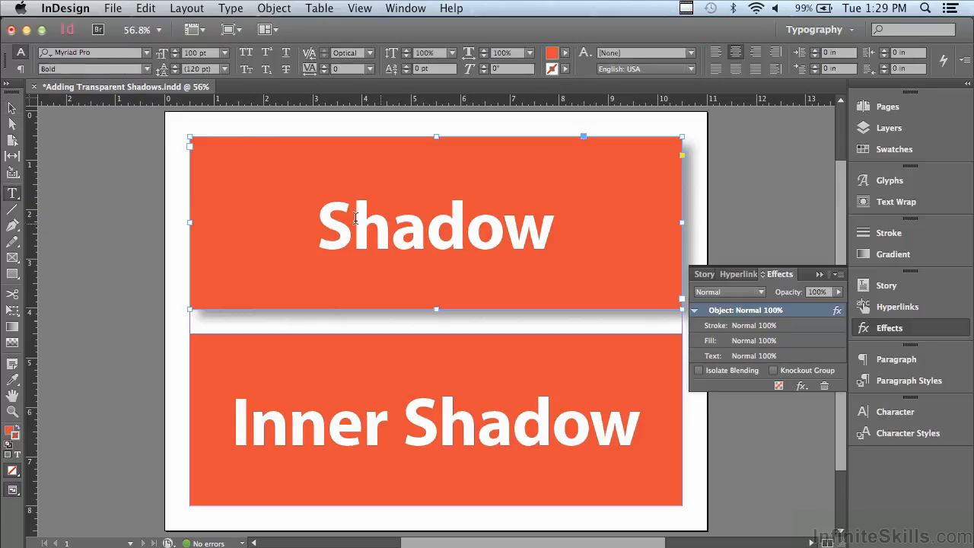
drag(320, 220, 604, 235)
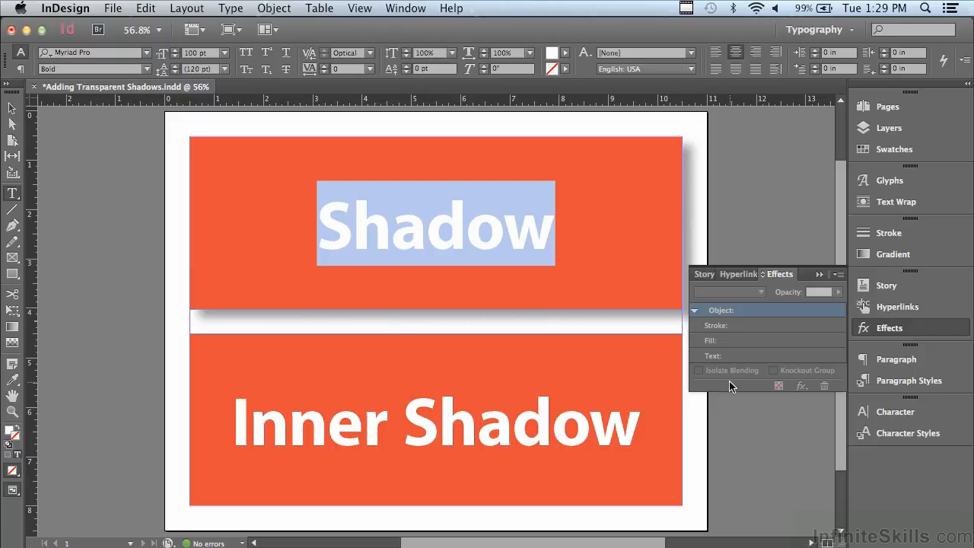
click(10, 108)
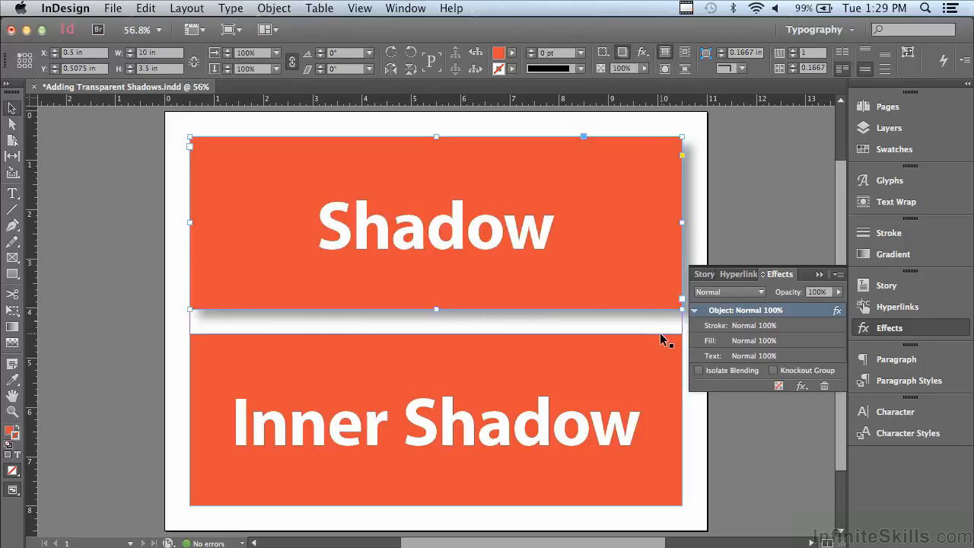
- Add a Drop Shadow effect to only the text of the upper frame
click(716, 362)
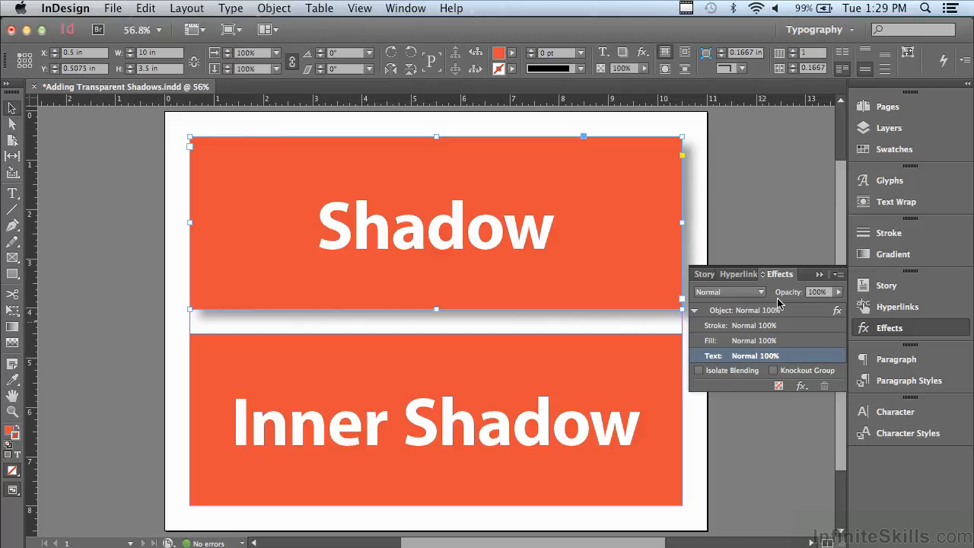
click(802, 388)
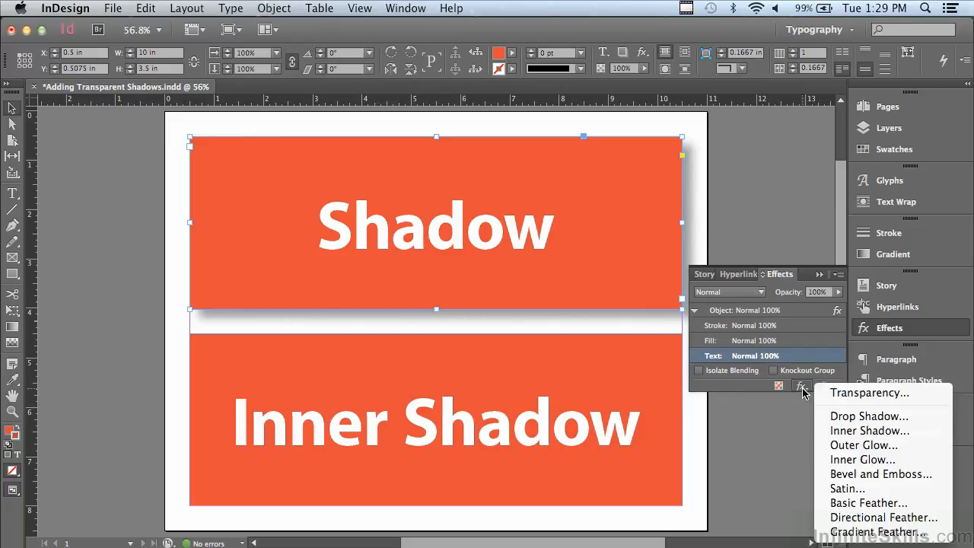
click(842, 416)
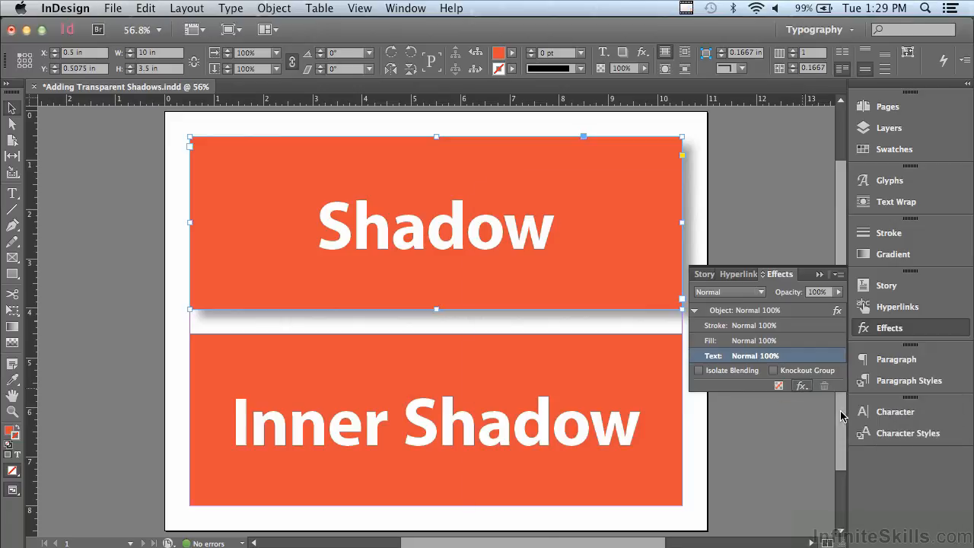
drag(524, 202, 490, 213)
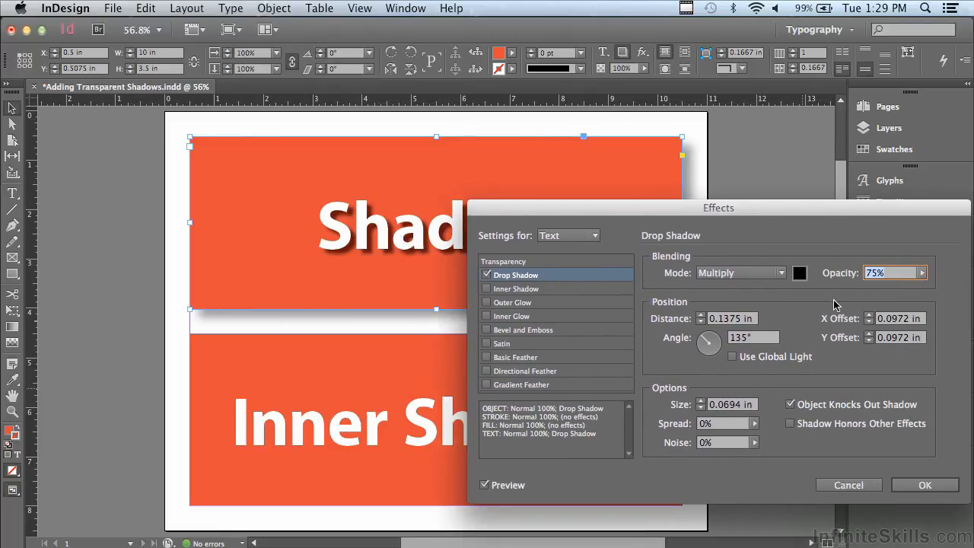
- Set the text's drop shadow opacity to 50% and its distance to 0.1875 in
drag(922, 276, 886, 292)
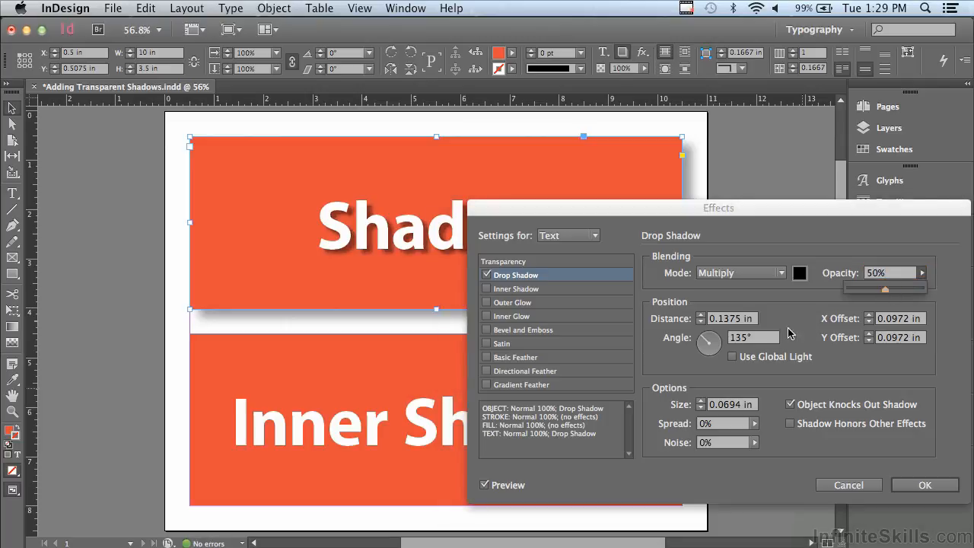
click(700, 315)
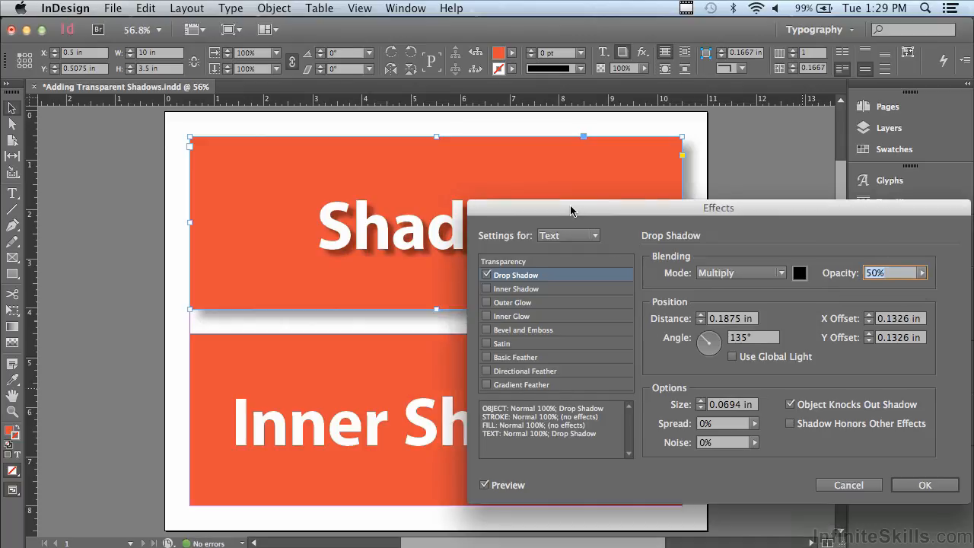
drag(570, 207, 657, 205)
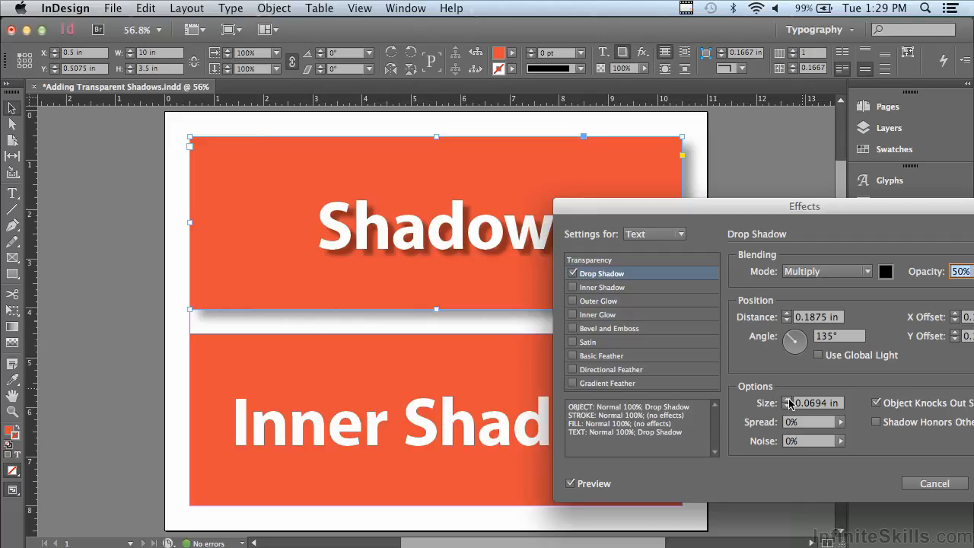
- Set the text's drop shadow size to 0.1875 in and its noise to 5%
click(787, 400)
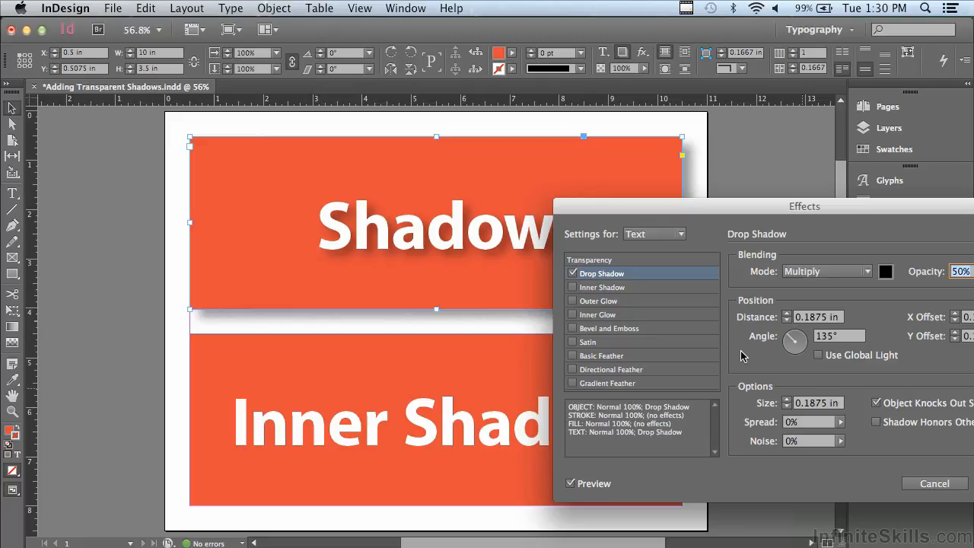
click(840, 441)
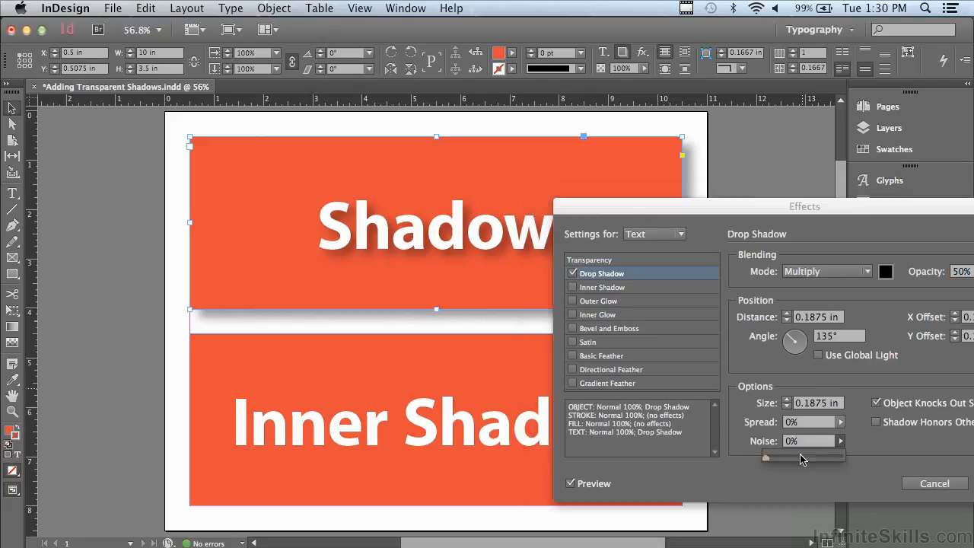
click(773, 459)
drag(773, 462, 770, 464)
drag(748, 212, 639, 207)
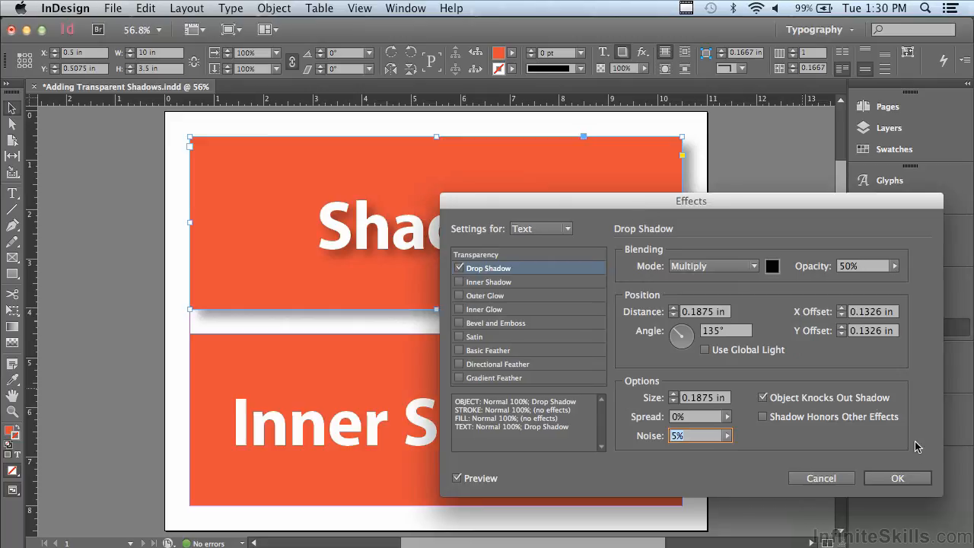
- Accept the upper text's drop shadow settings and add an Inner Shadow effect to only the text of the lower frame
click(910, 478)
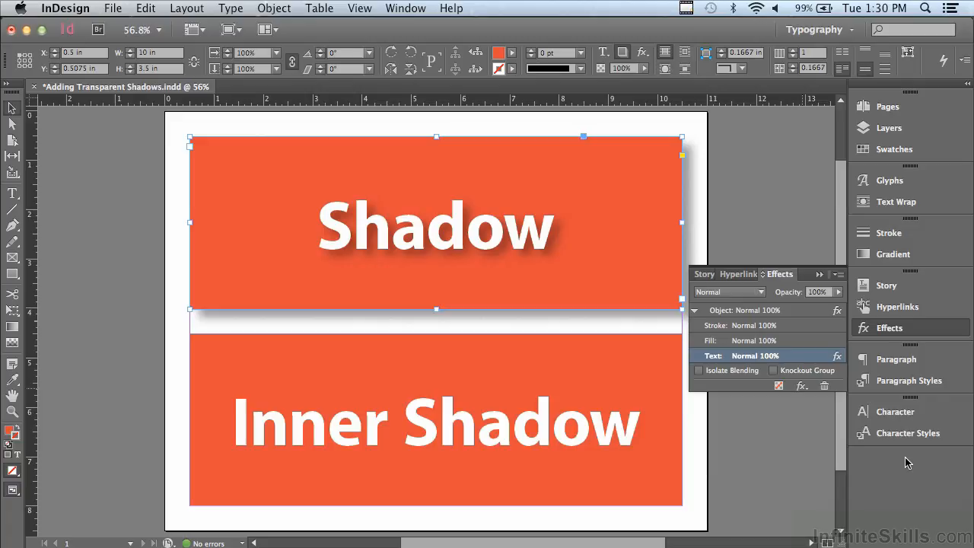
click(582, 386)
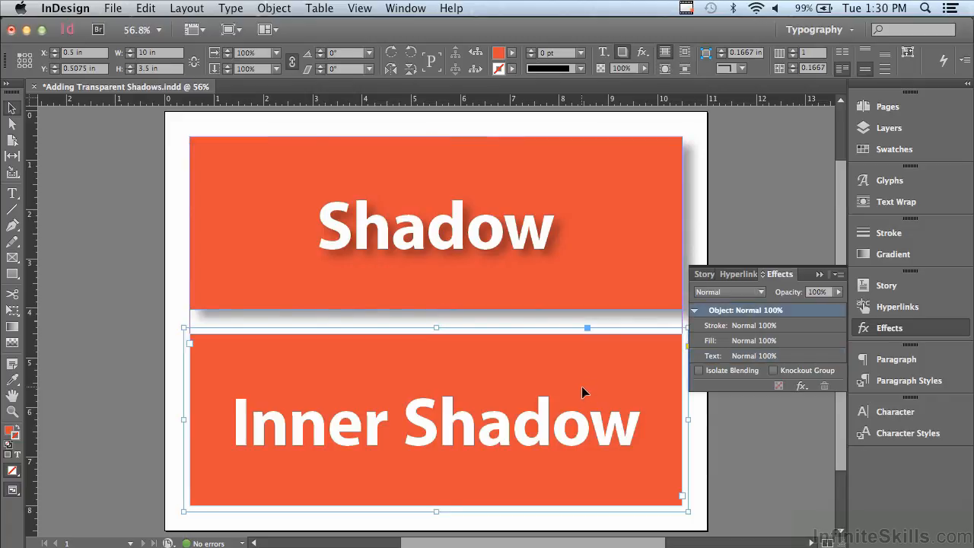
click(735, 356)
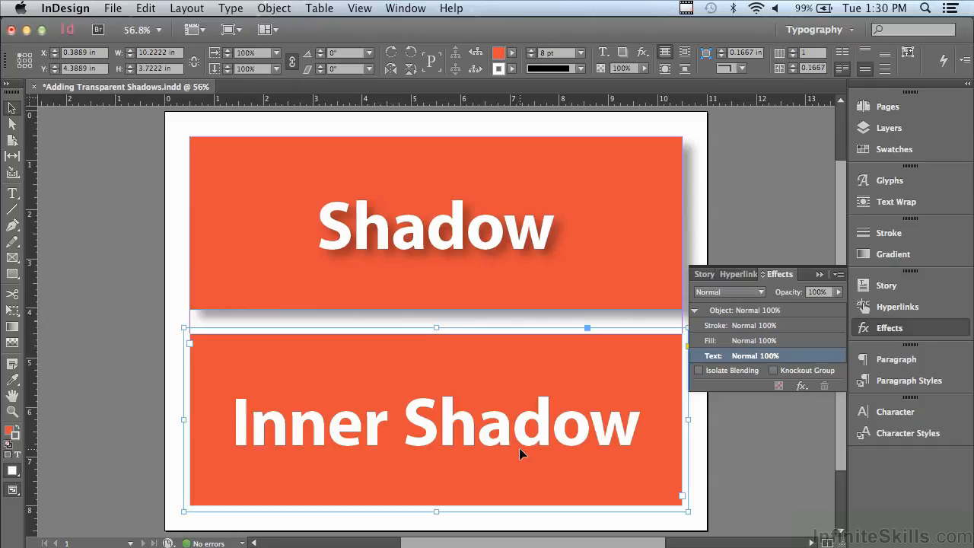
click(801, 386)
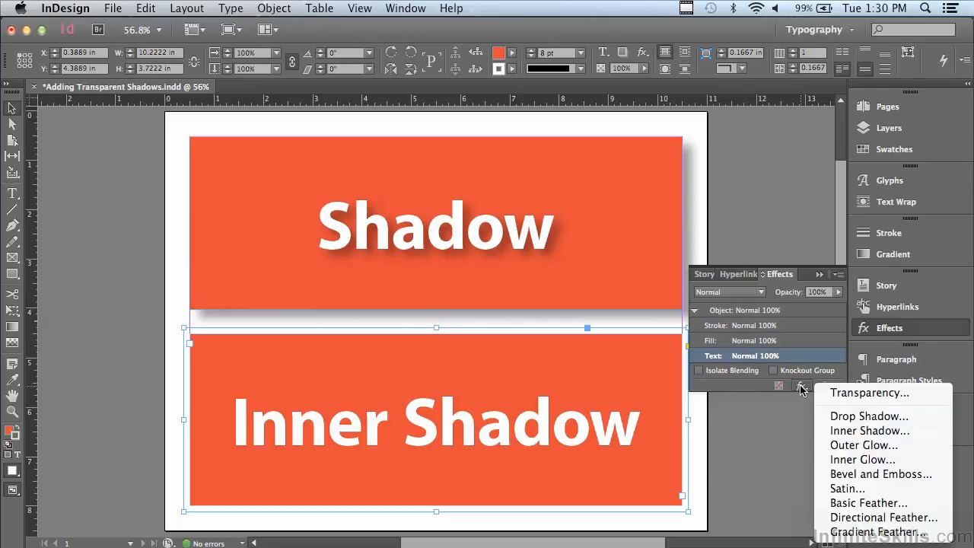
click(861, 431)
drag(504, 207, 740, 219)
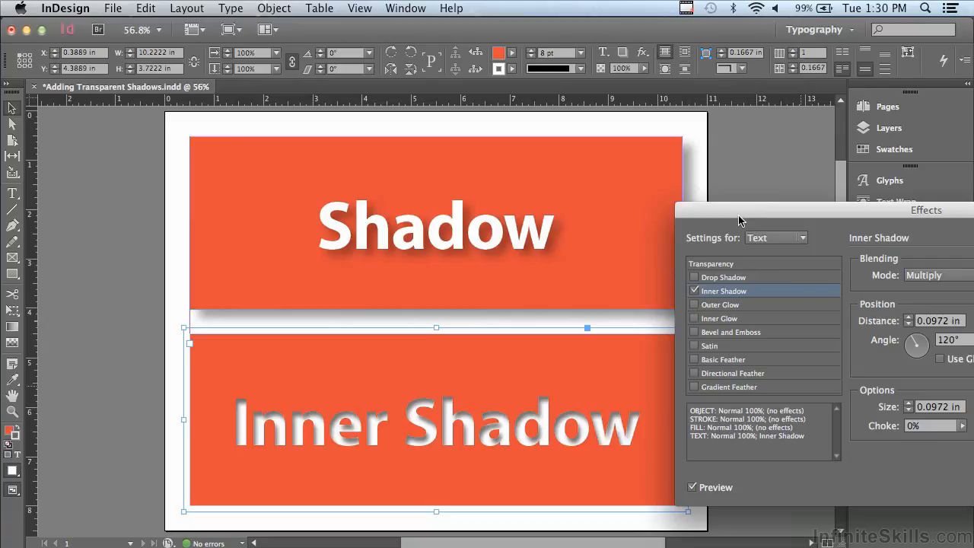
drag(739, 220, 489, 71)
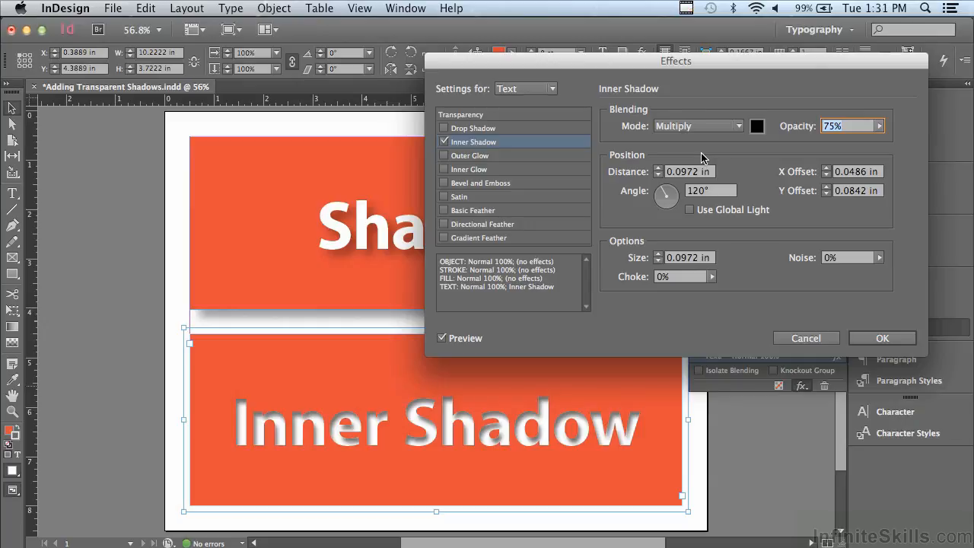
- Set the lower text's inner shadow opacity to 40% and its distance to 0.125 in
click(879, 126)
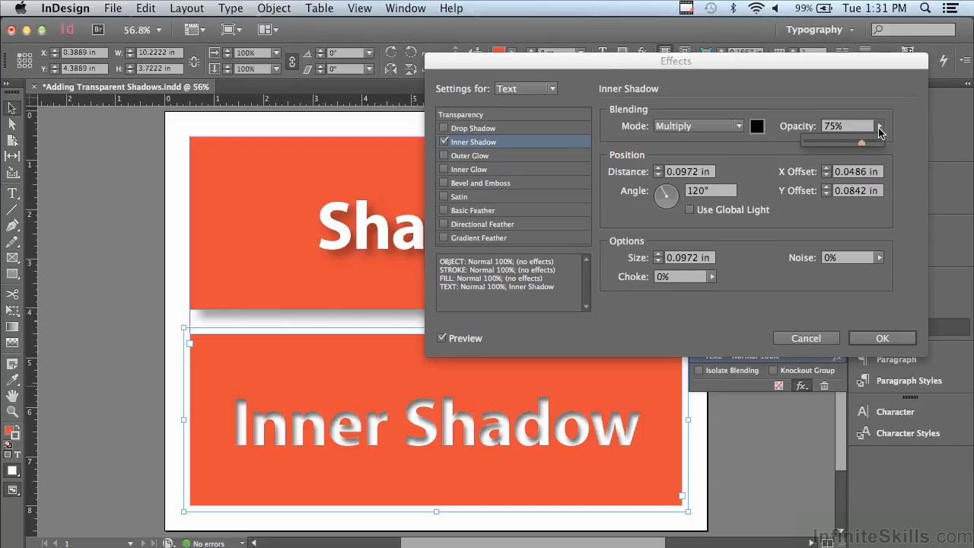
click(839, 144)
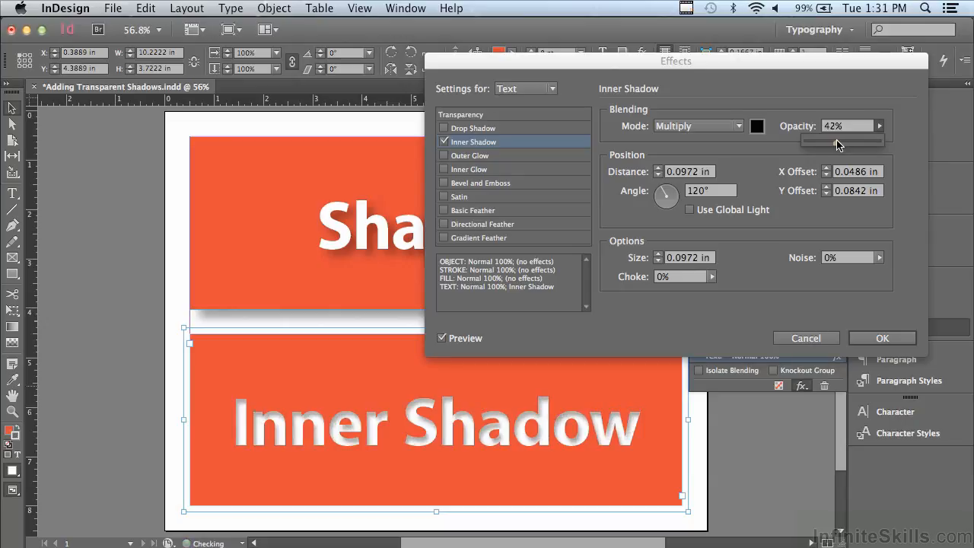
drag(837, 144, 836, 145)
click(658, 168)
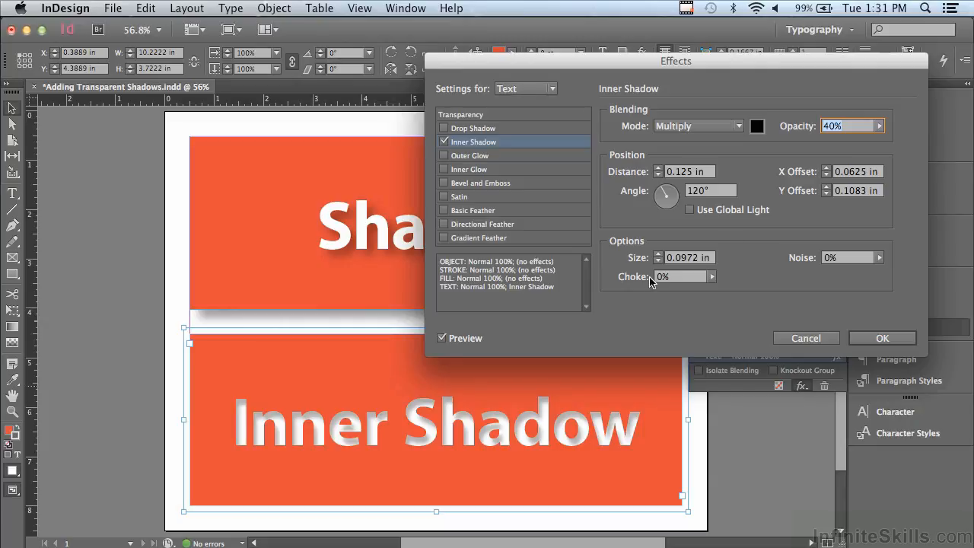
- Set the lower text's inner shadow size to 0.125 in and its noise to 5%
click(658, 254)
click(879, 258)
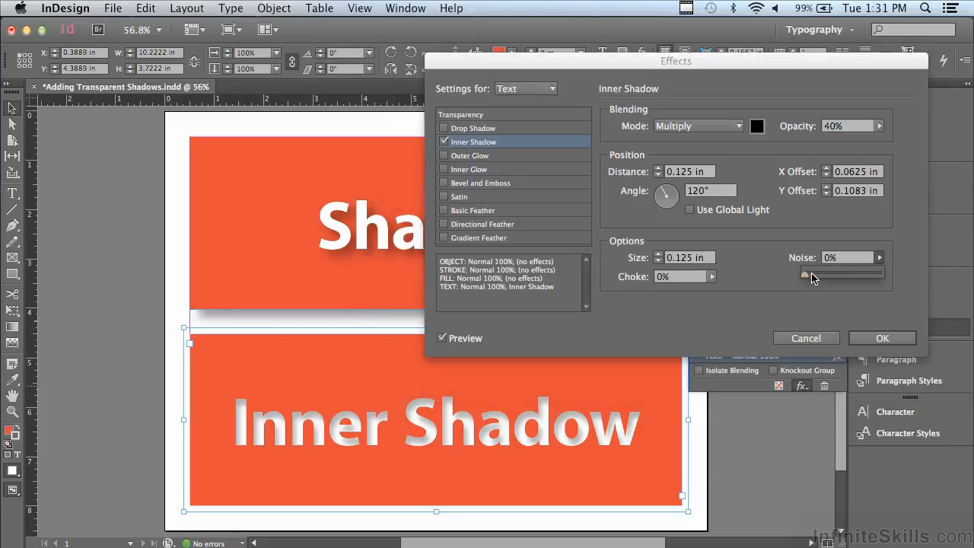
drag(811, 274, 808, 277)
- Raise the choke of the lower text's inner shadow to about 28% and apply the effect
click(711, 277)
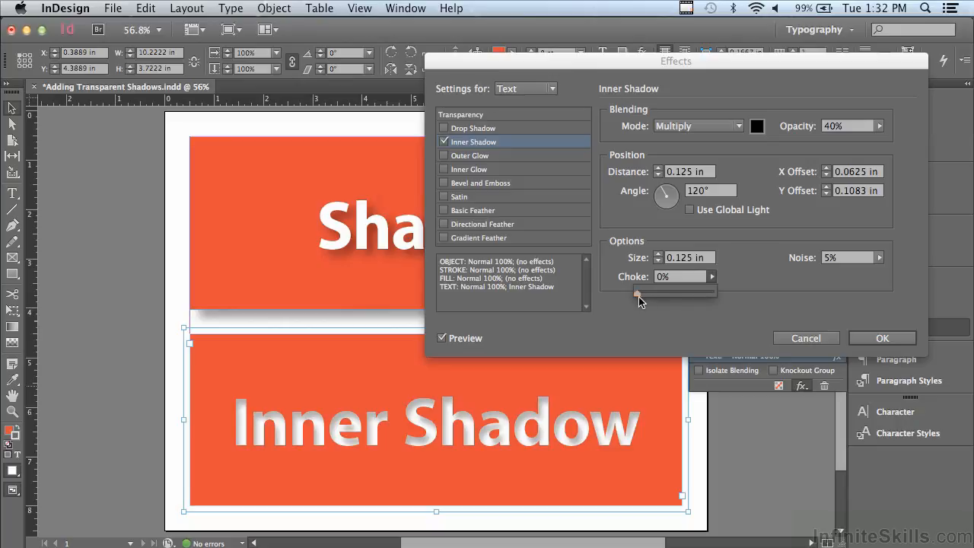
drag(638, 298, 661, 298)
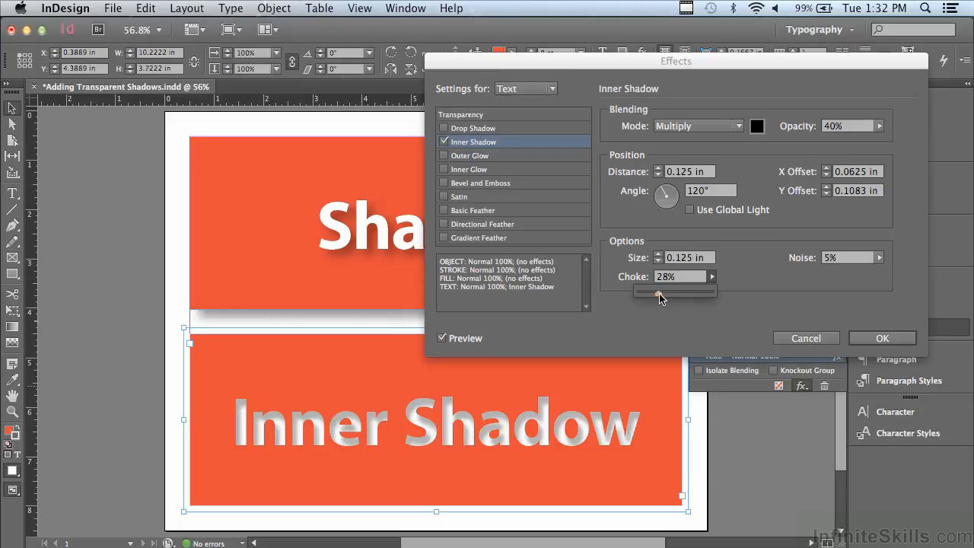
drag(660, 298, 658, 299)
click(880, 338)
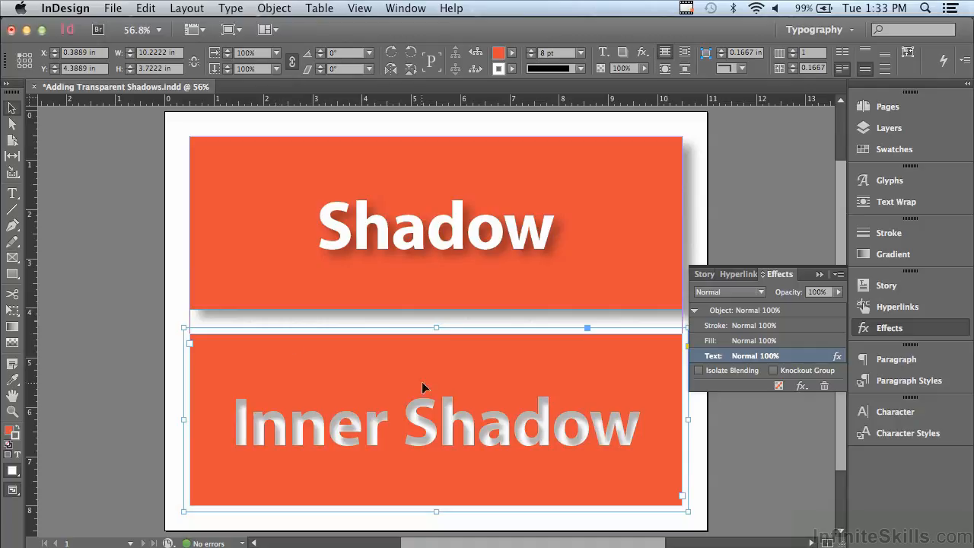
- Add an Inner Shadow effect to the lower frame as a whole object
click(723, 313)
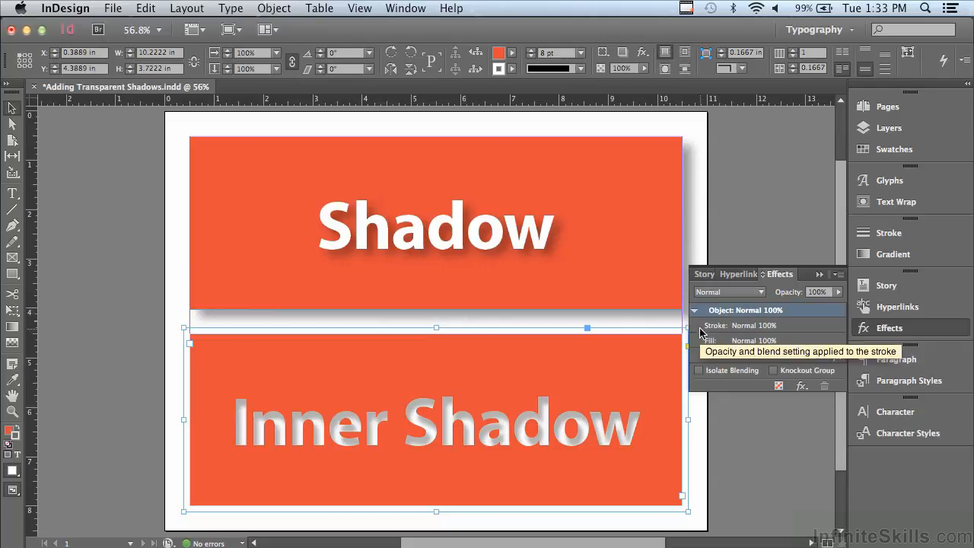
click(801, 387)
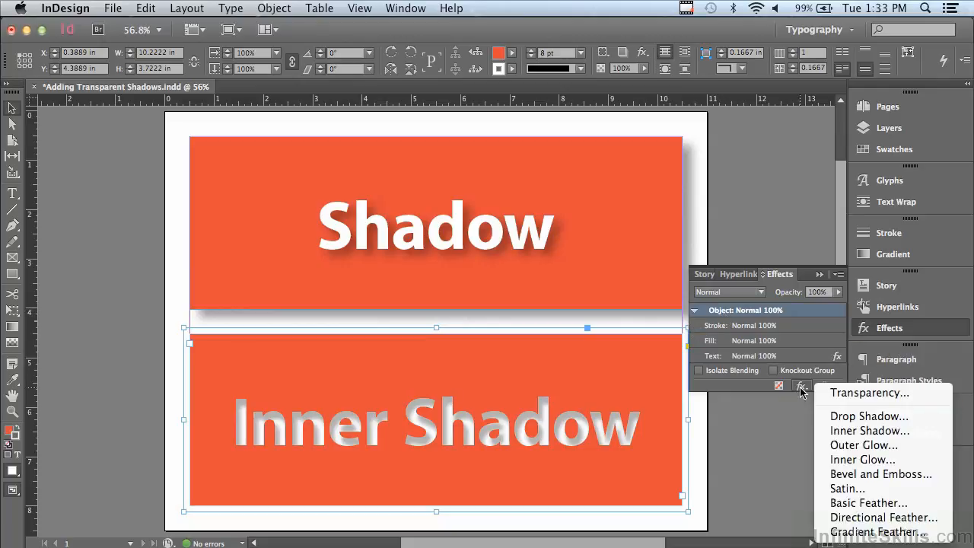
click(848, 431)
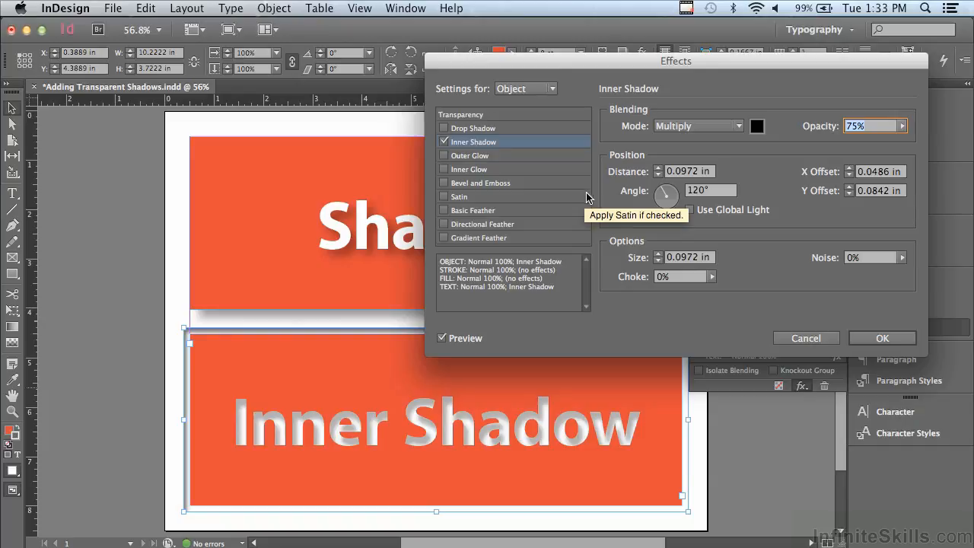
- Set the lower frame's inner shadow size to 0.3125 in and its distance to 0.125 in, and apply the effect
click(659, 256)
click(659, 256)
click(659, 254)
click(659, 254)
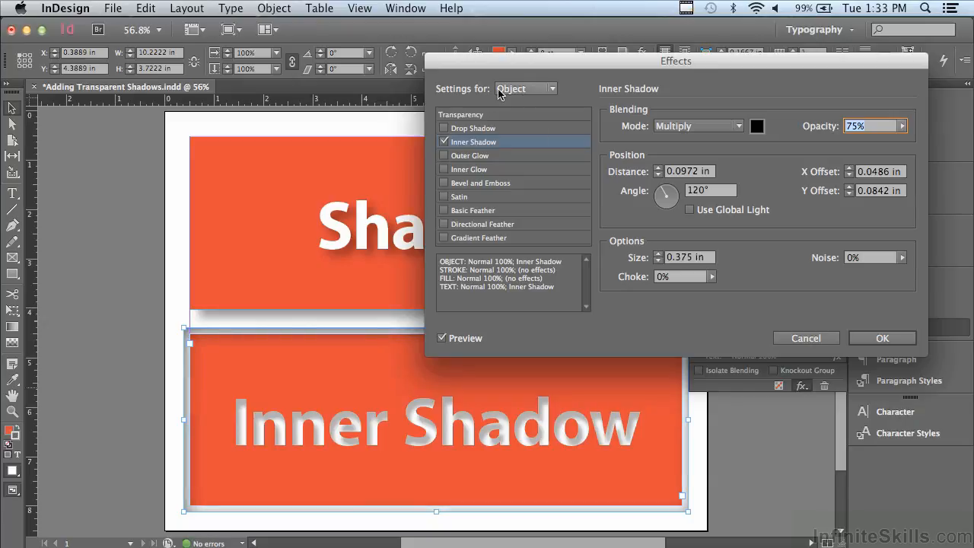
drag(489, 67, 652, 102)
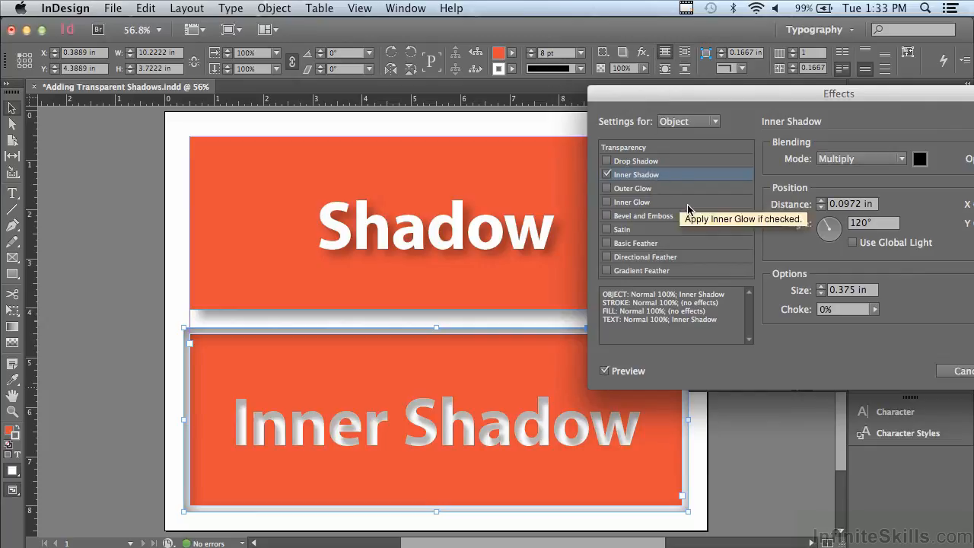
click(820, 293)
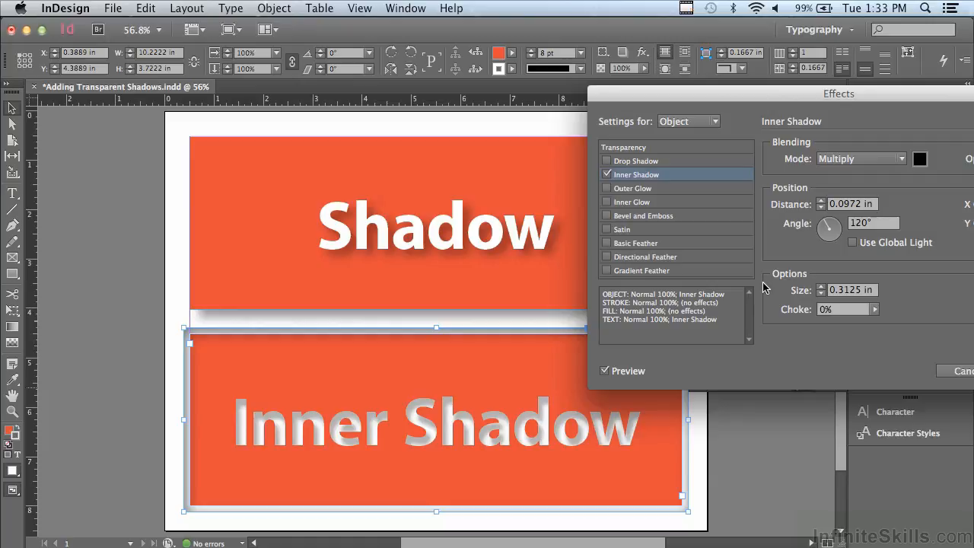
click(821, 201)
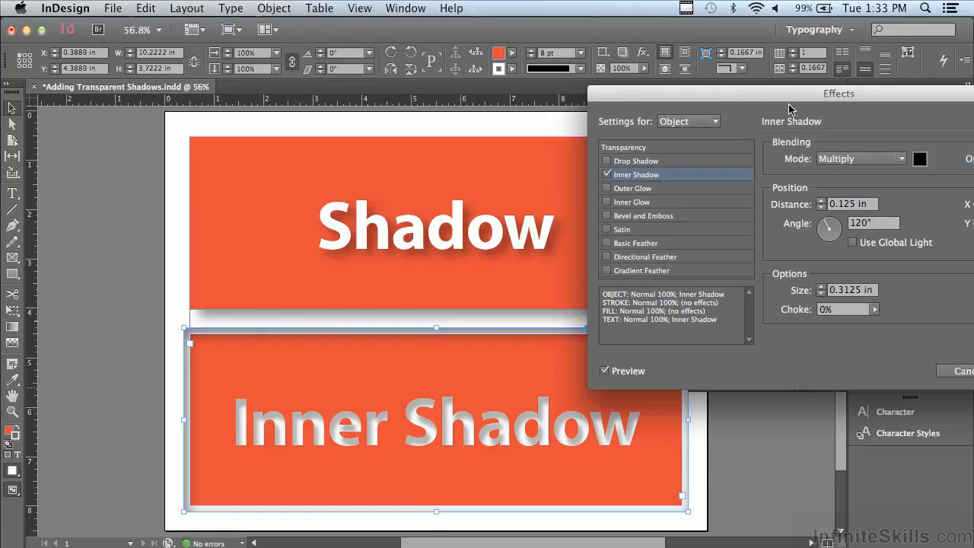
drag(676, 97, 552, 97)
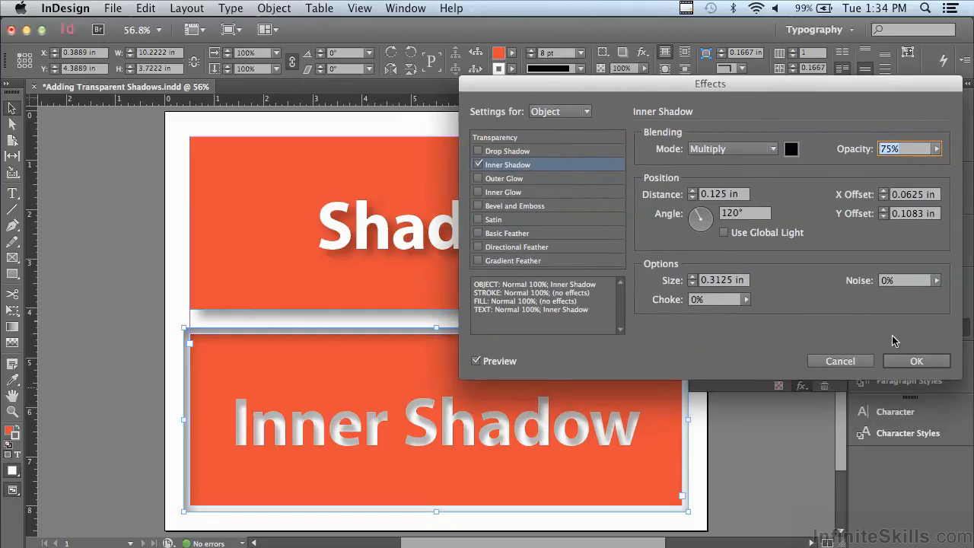
click(919, 357)
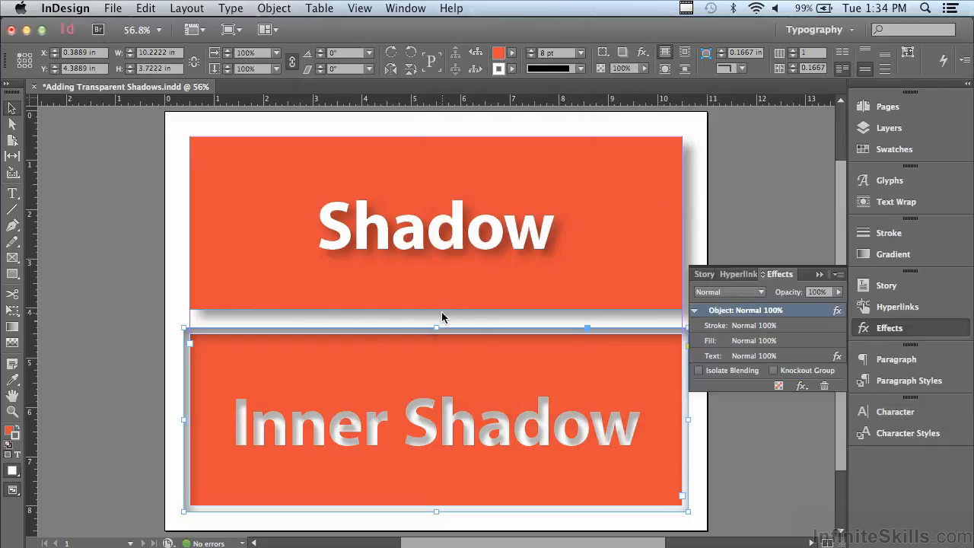